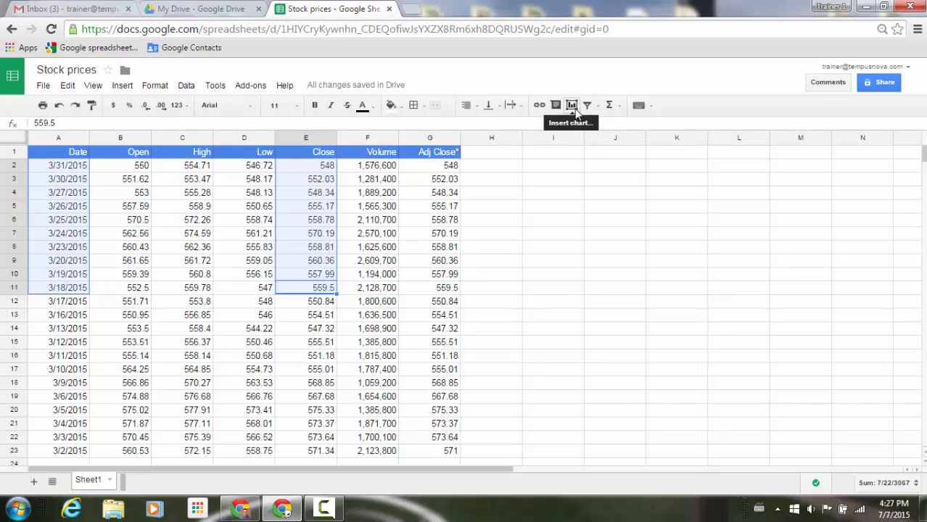
# Step: Insert a line chart of the selected Date and Close cells, titled "Stock Prices 3/18-3/31"
pyautogui.click(572, 106)
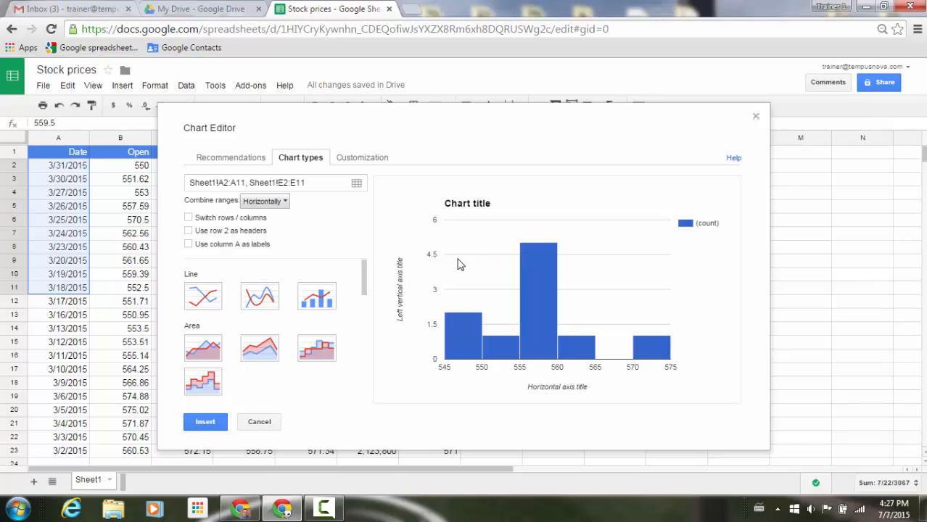
pyautogui.click(212, 297)
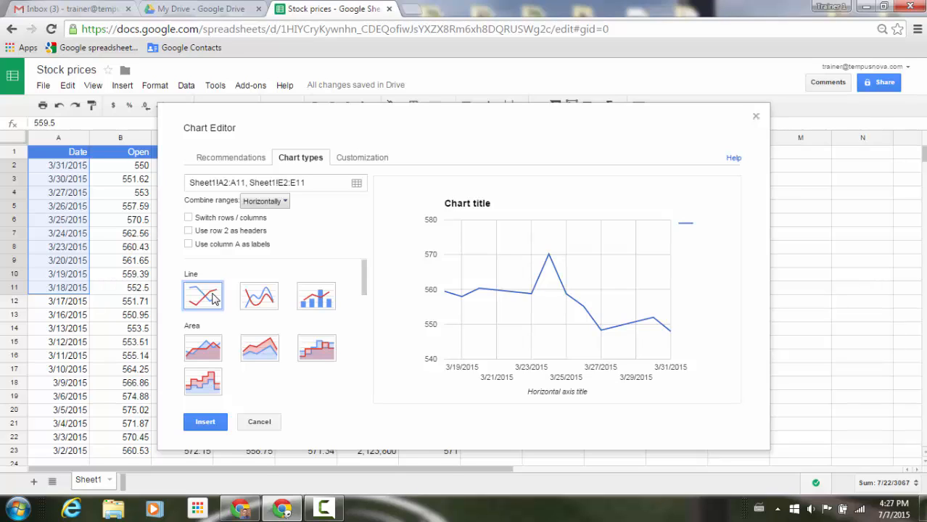
pyautogui.click(357, 164)
pyautogui.moveTo(232, 232); pyautogui.dragTo(193, 233)
pyautogui.rightClick(193, 233)
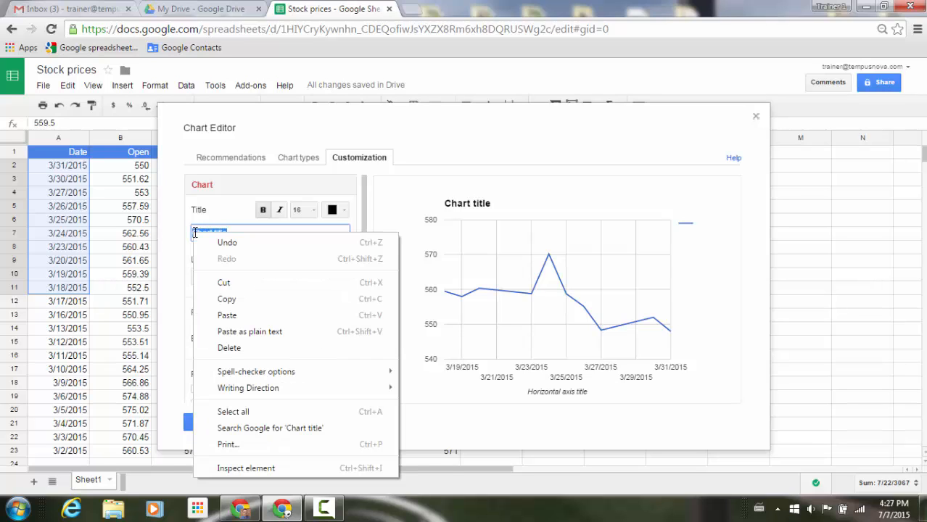
pyautogui.click(226, 314)
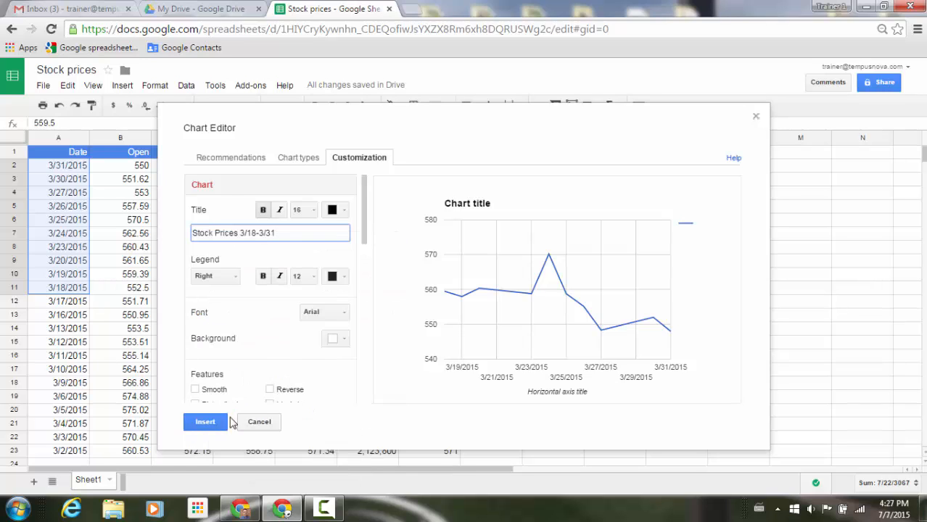
pyautogui.click(217, 423)
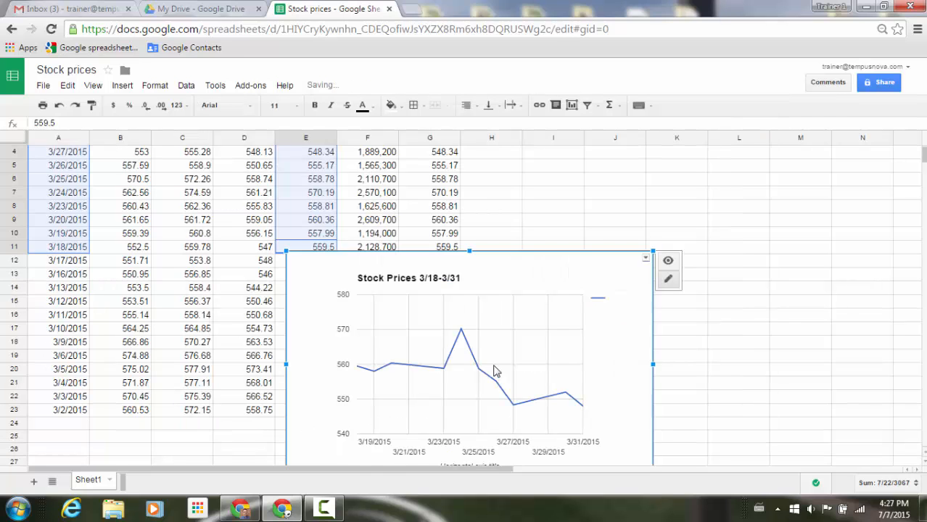
# Step: Move the chart to the top of the sheet beside the data and enlarge it to span about columns G to N, rows 1 to 23
pyautogui.moveTo(554, 274); pyautogui.dragTo(757, 103)
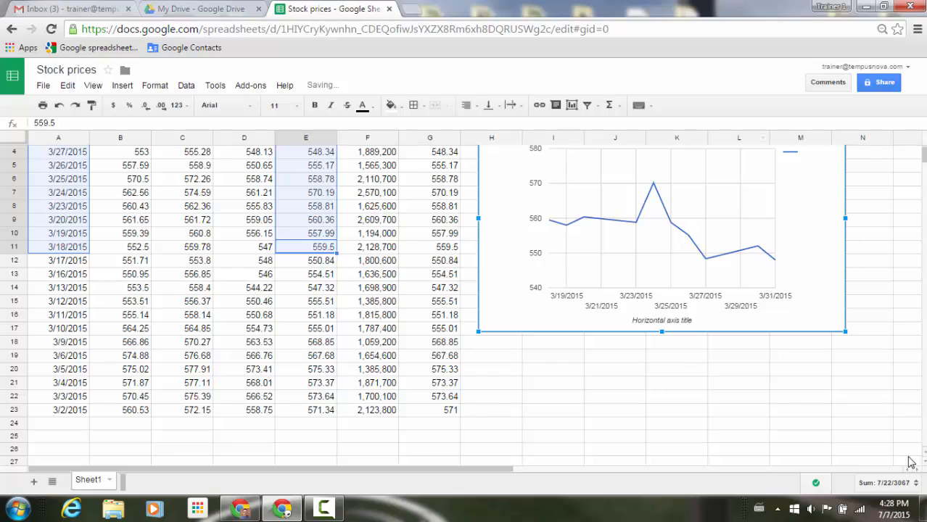
pyautogui.scroll(1, 905, 436)
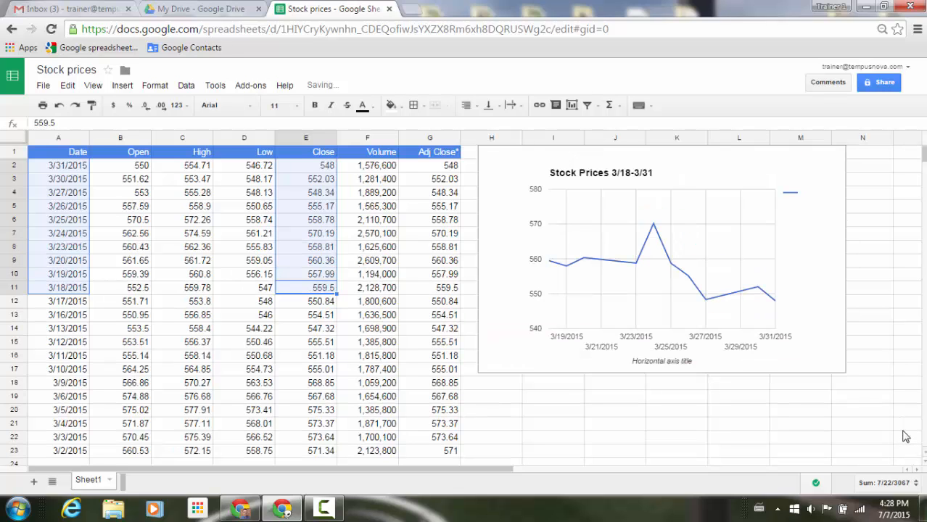
pyautogui.click(840, 367)
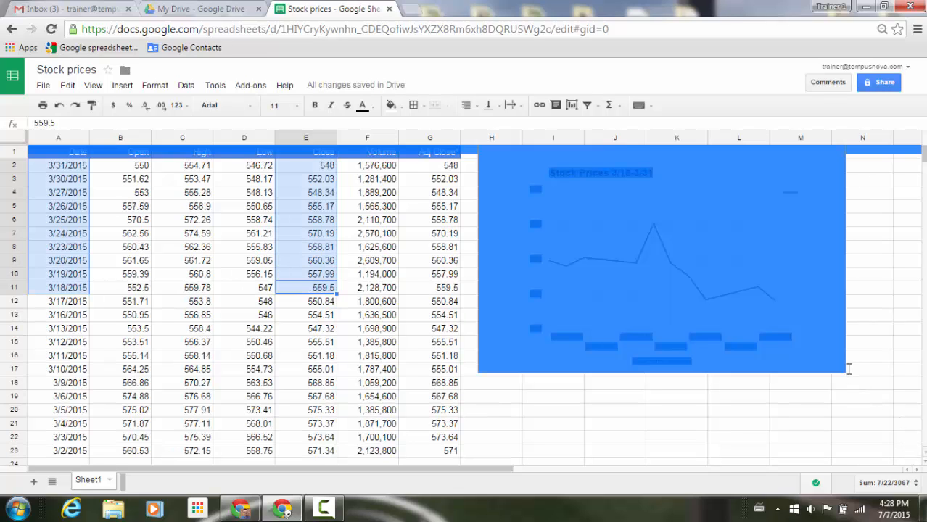
pyautogui.moveTo(841, 370); pyautogui.dragTo(920, 451)
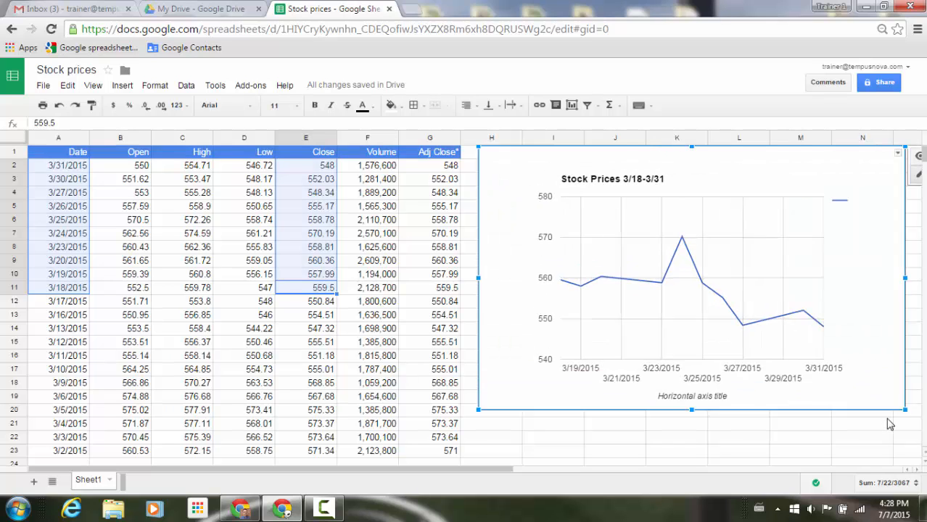
pyautogui.moveTo(763, 171); pyautogui.dragTo(692, 177)
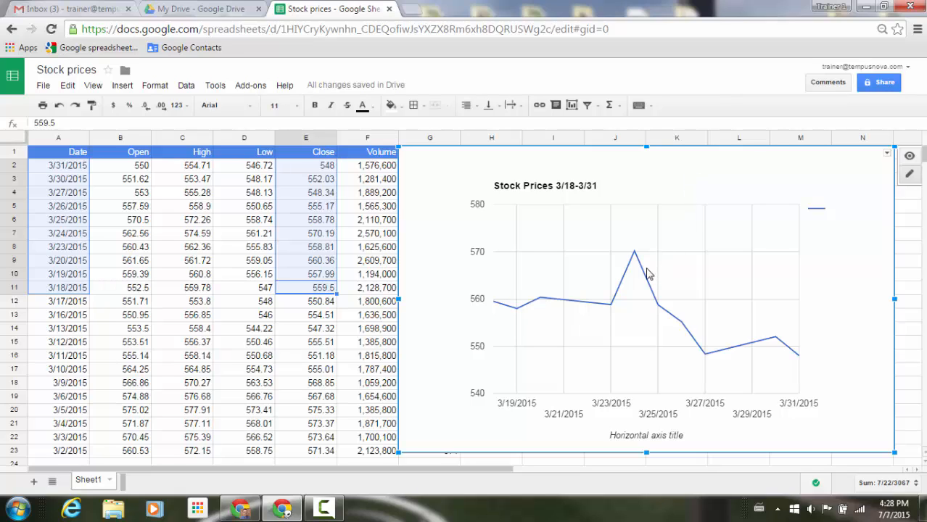
pyautogui.click(645, 268)
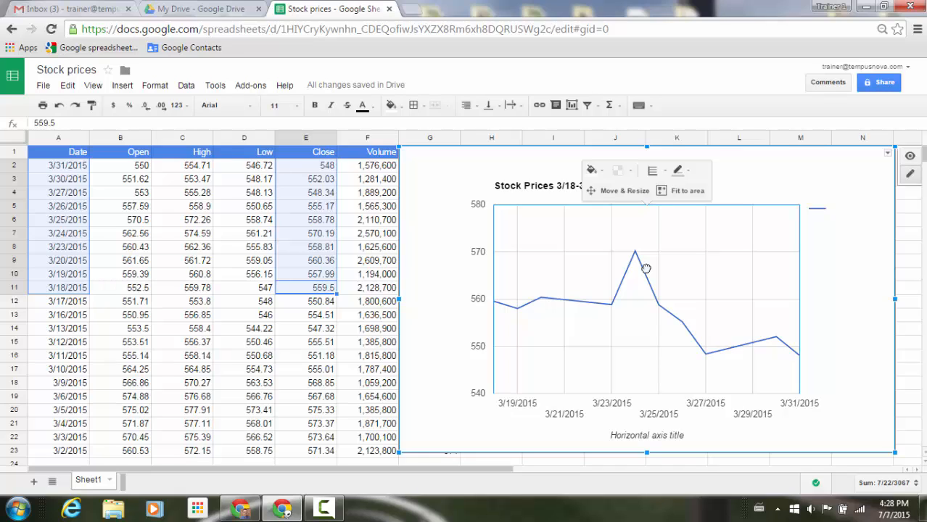
pyautogui.click(605, 171)
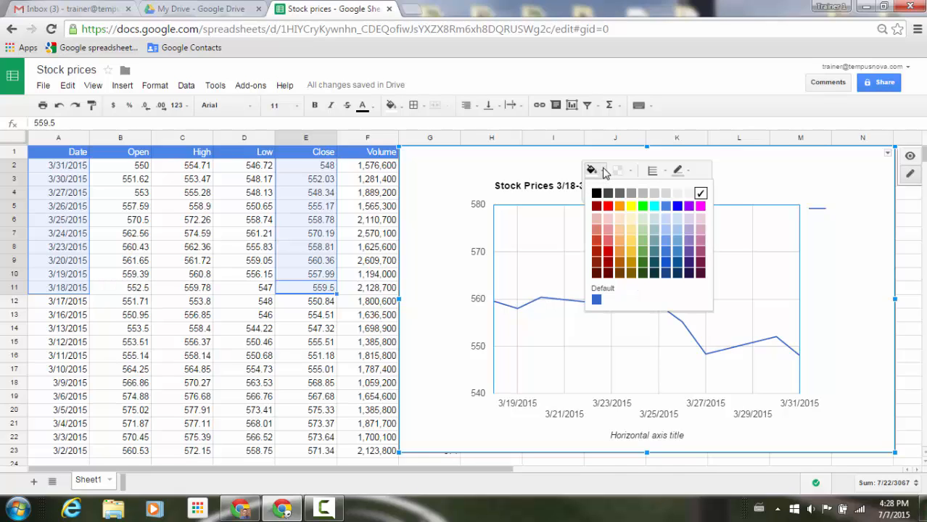
pyautogui.click(795, 182)
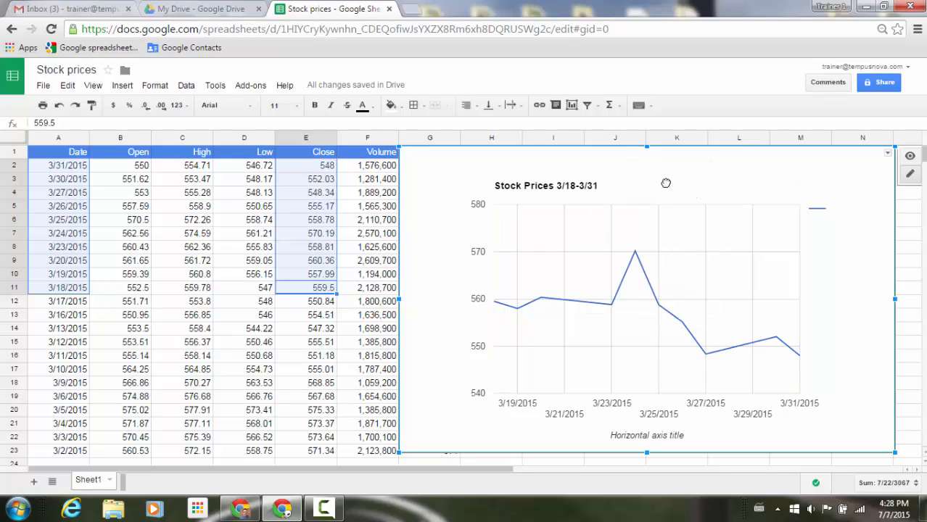
pyautogui.click(666, 211)
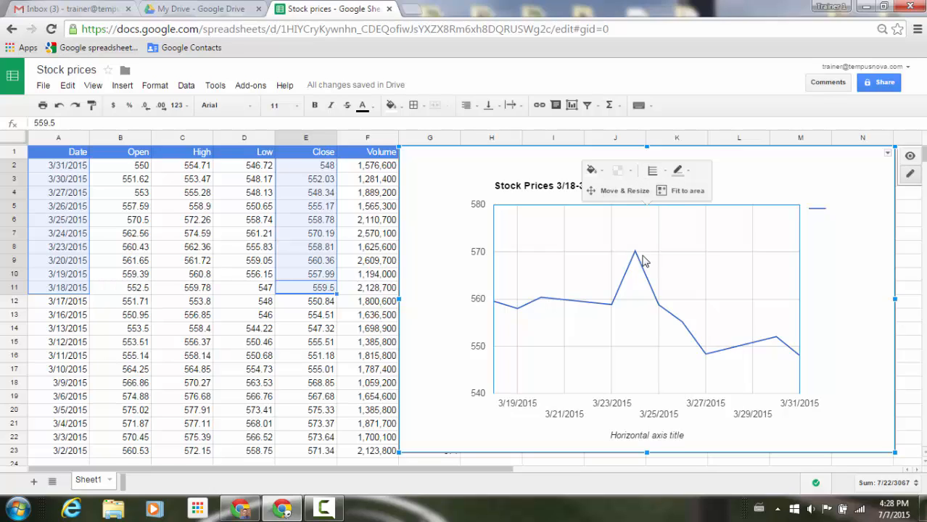
pyautogui.click(690, 300)
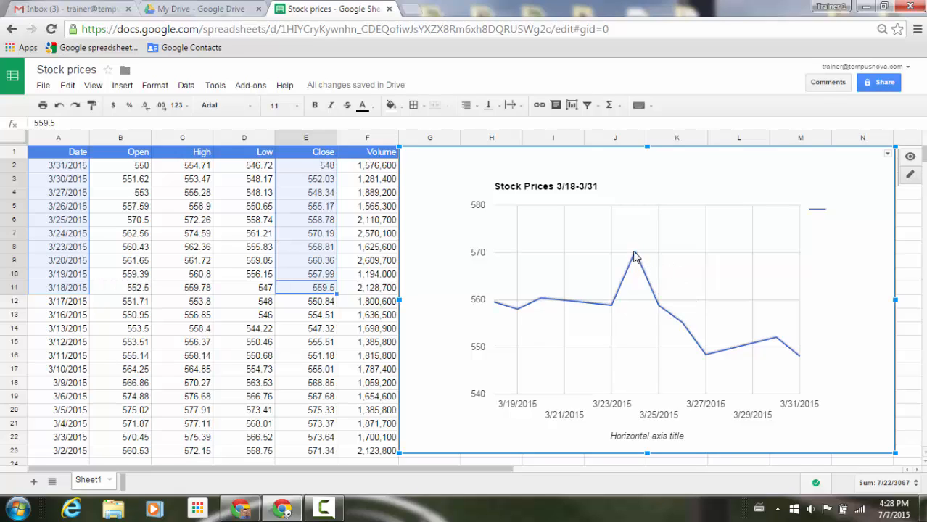
# Step: Give the chart's line star-shaped data points with a size of 10px
pyautogui.click(634, 257)
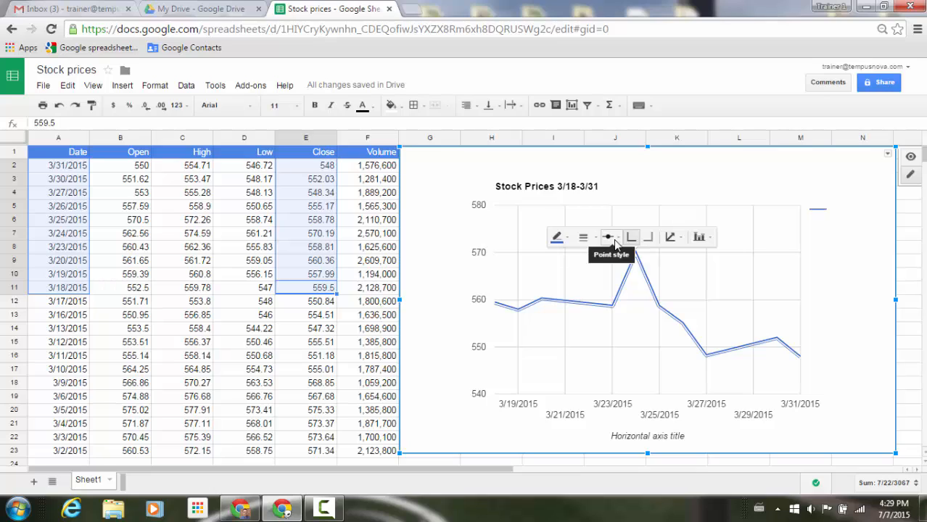
pyautogui.click(614, 241)
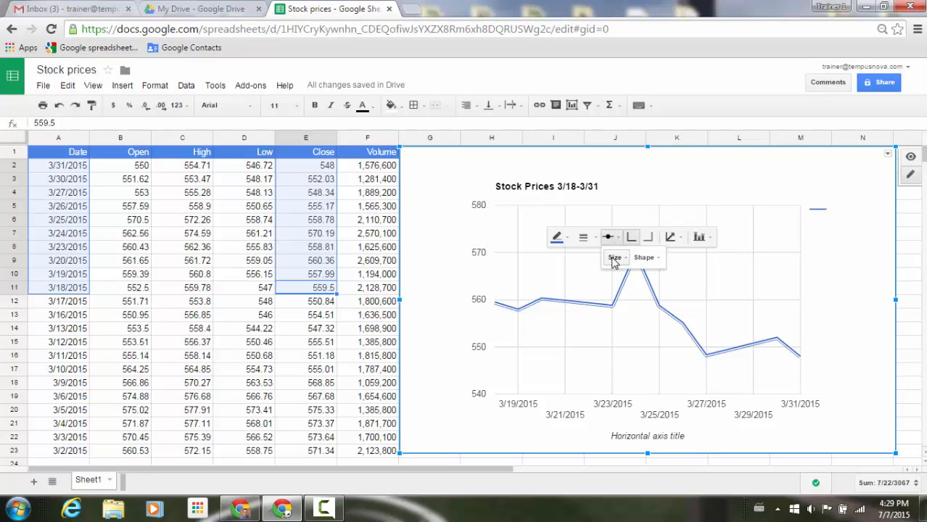
pyautogui.click(613, 260)
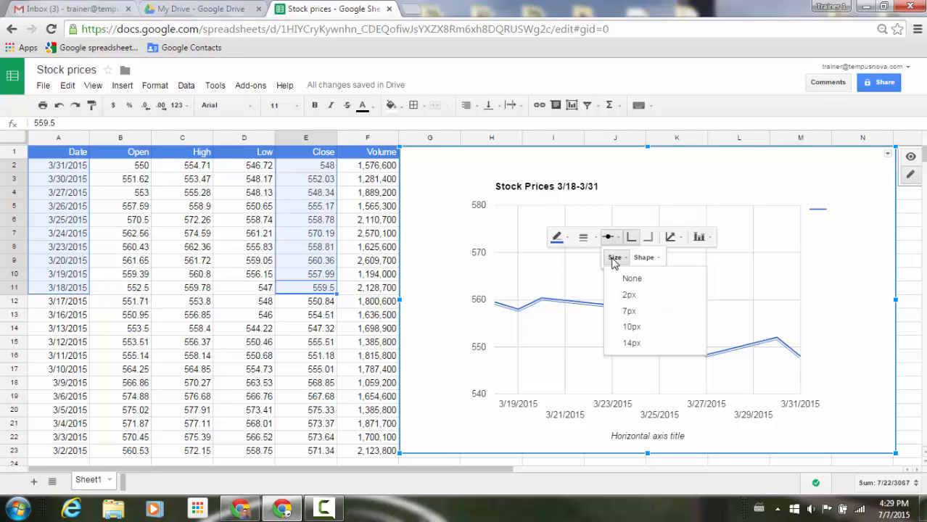
pyautogui.click(616, 331)
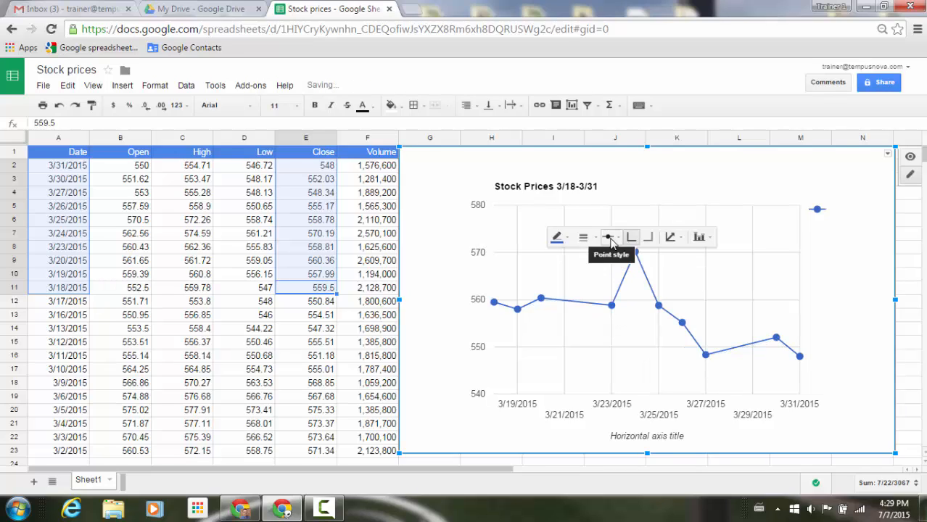
pyautogui.click(611, 243)
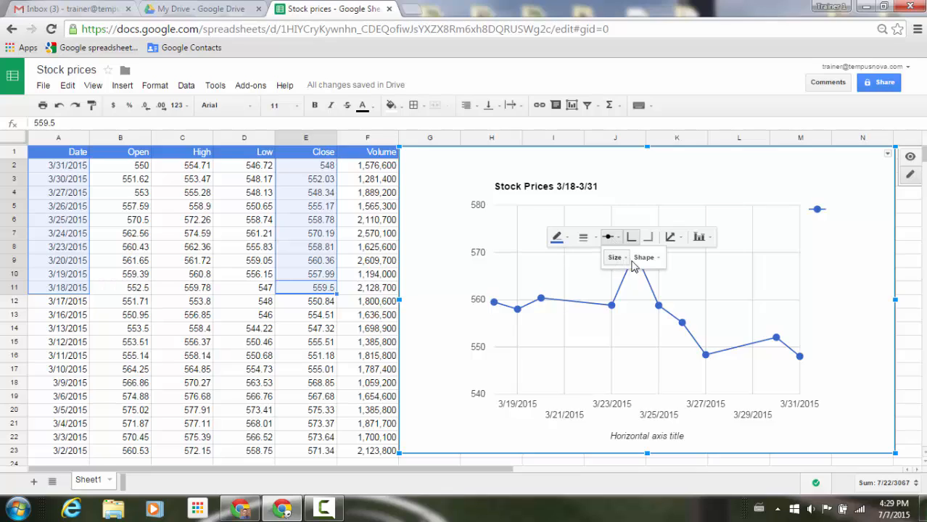
pyautogui.click(652, 260)
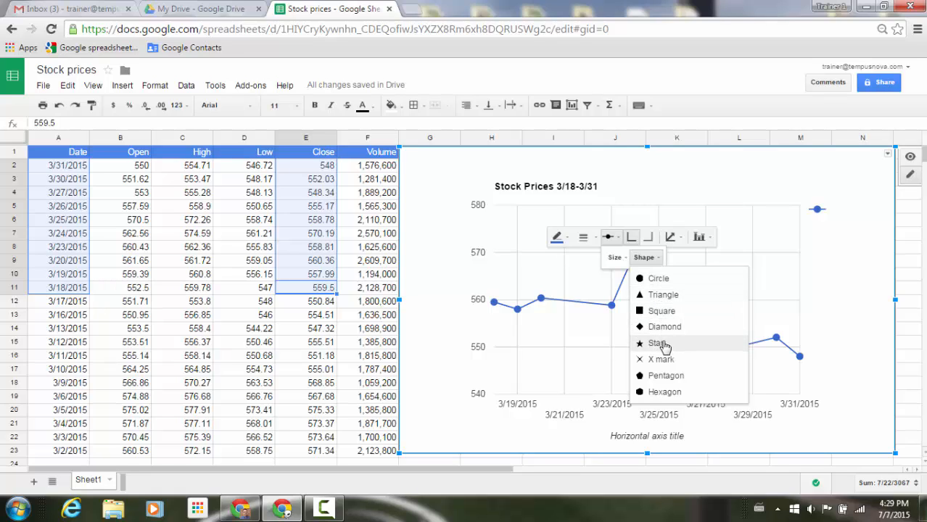
pyautogui.click(664, 346)
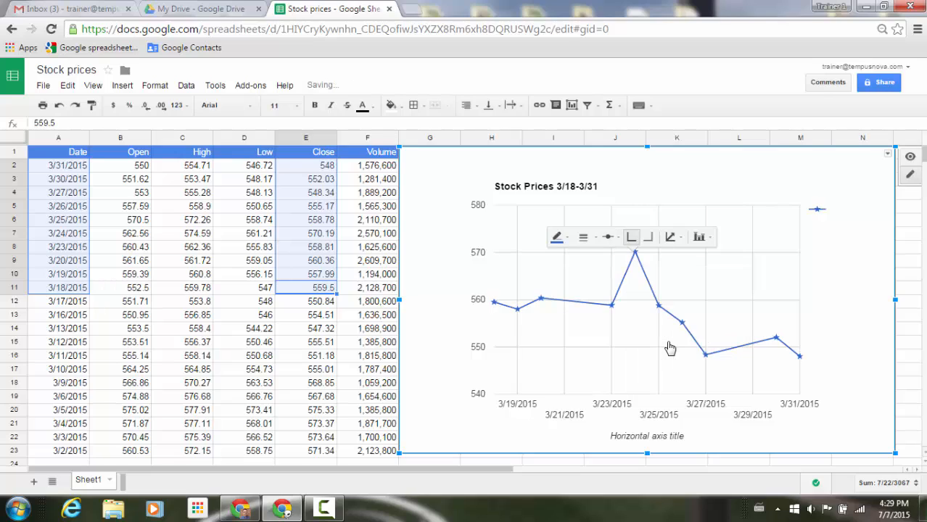
# Step: Set the size of the line's star points to 14px
pyautogui.click(609, 239)
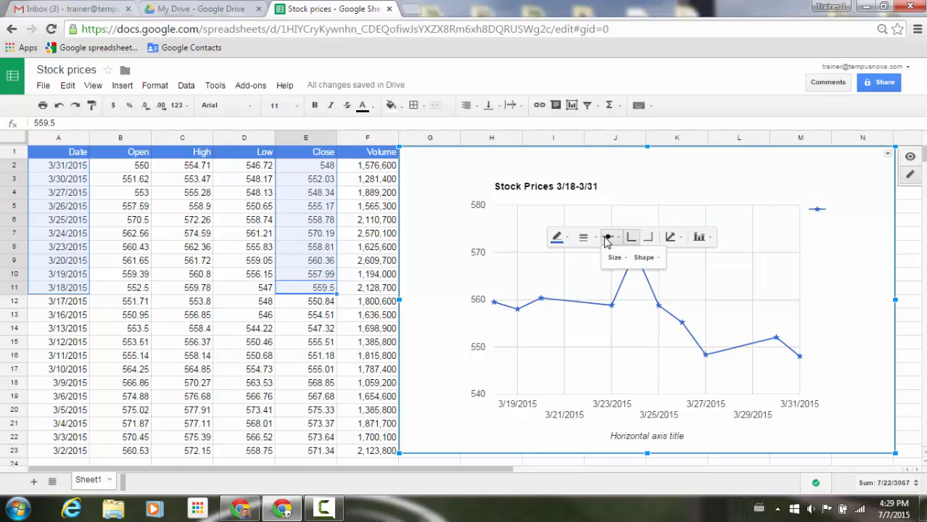
pyautogui.click(614, 257)
pyautogui.click(614, 342)
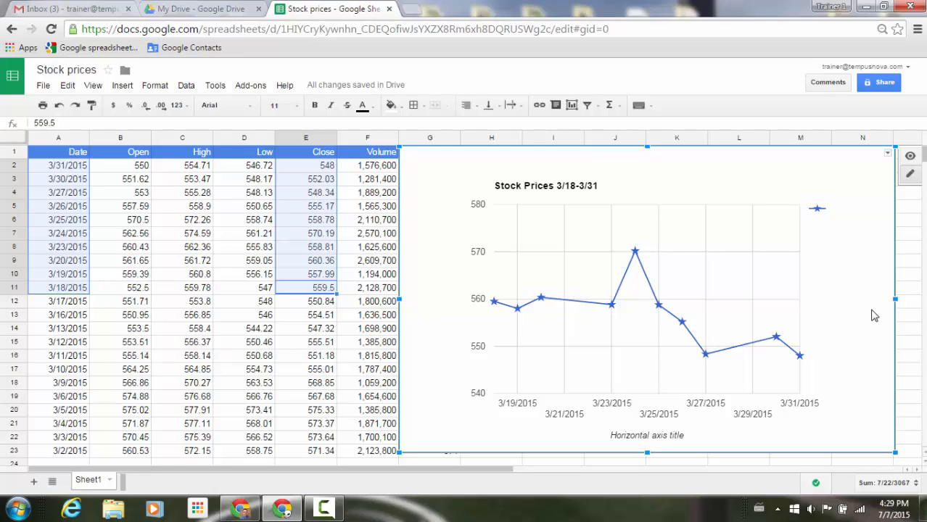
# Step: Change the line chart to a combo chart through the advanced chart editor and update it
pyautogui.click(887, 153)
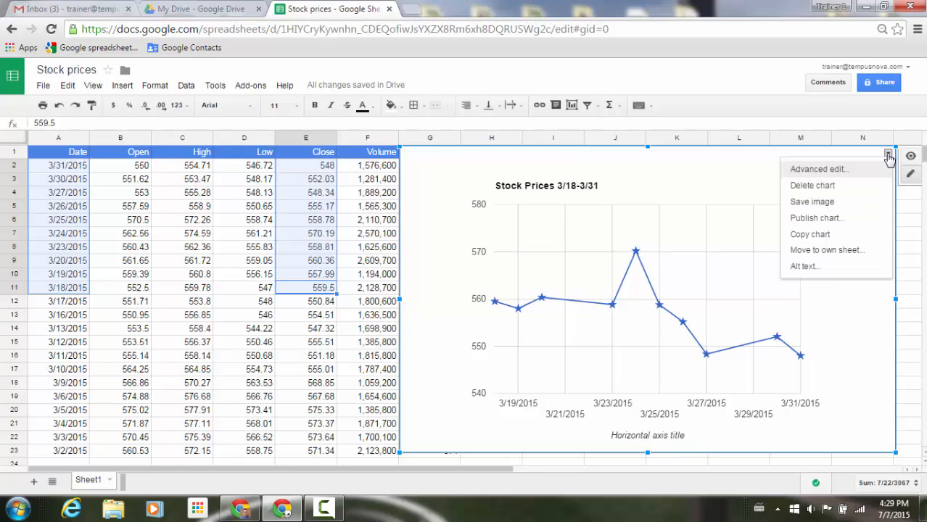
pyautogui.click(842, 171)
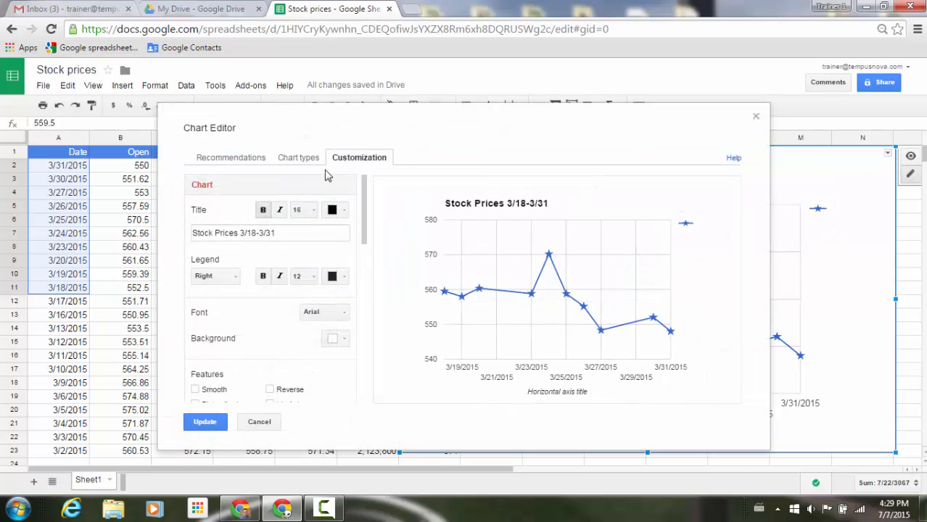
pyautogui.click(303, 160)
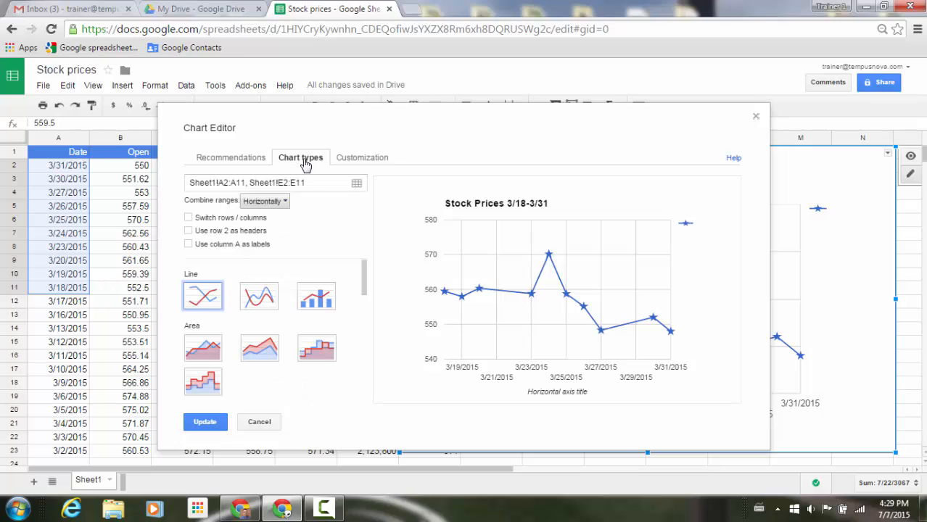
pyautogui.click(317, 297)
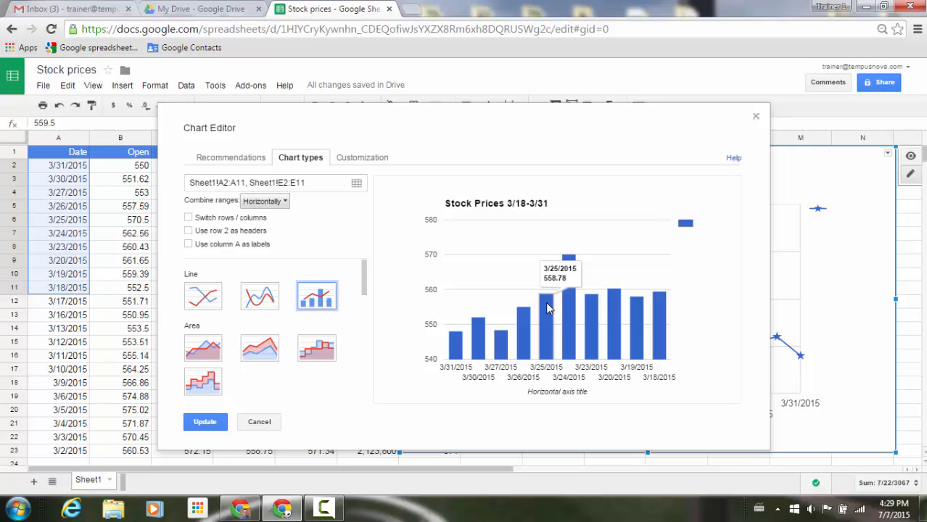
pyautogui.click(205, 422)
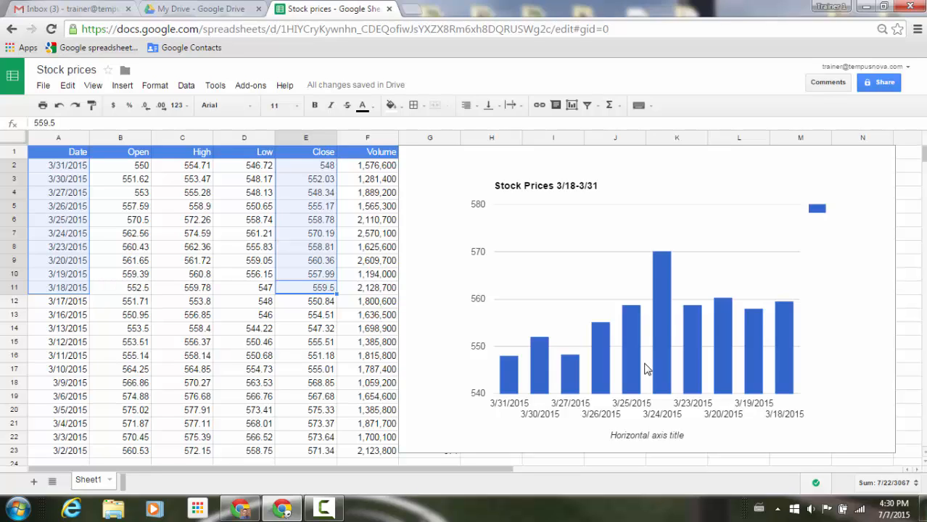
# Step: Add value data labels to the chart's columns and deselect the chart
pyautogui.click(661, 266)
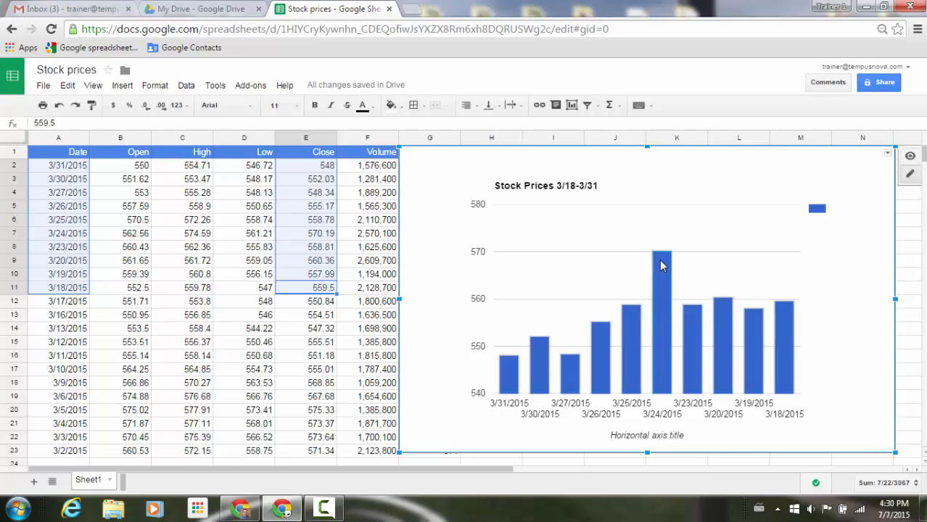
pyautogui.click(659, 257)
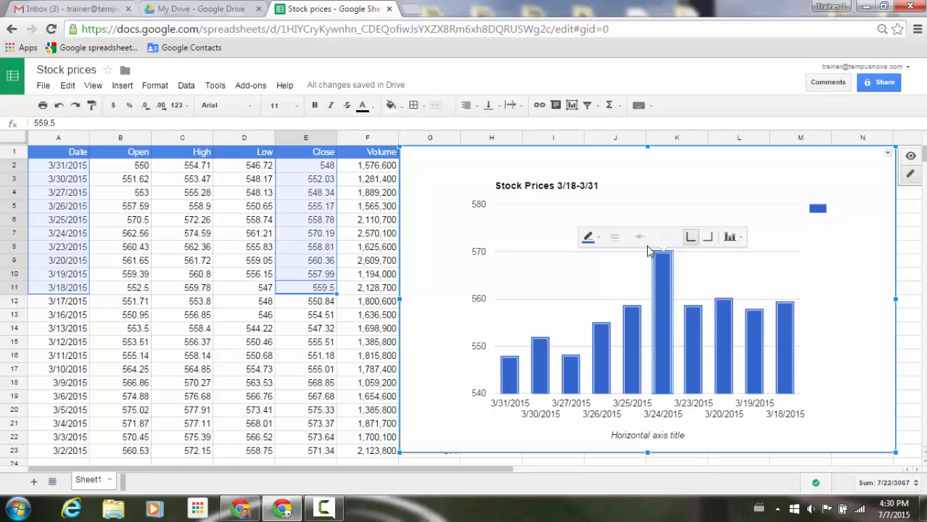
pyautogui.click(739, 243)
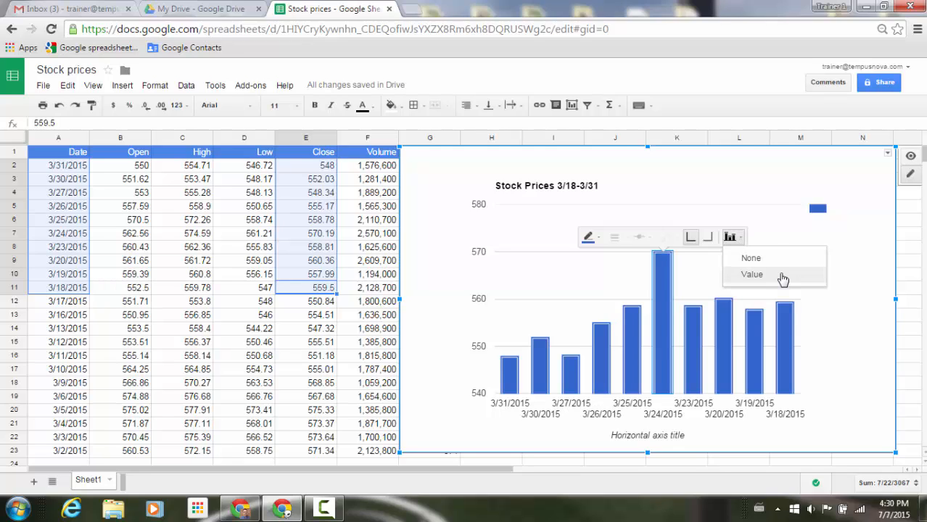
pyautogui.click(752, 275)
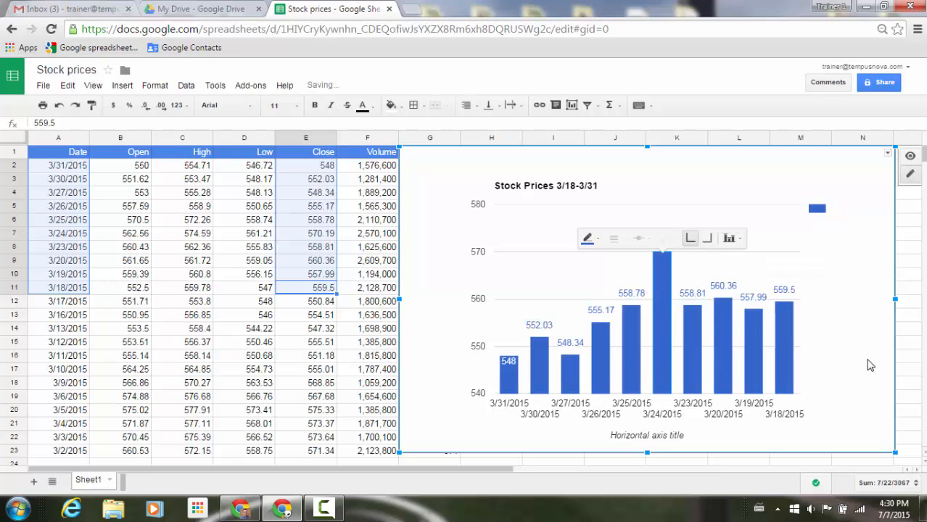
pyautogui.click(872, 364)
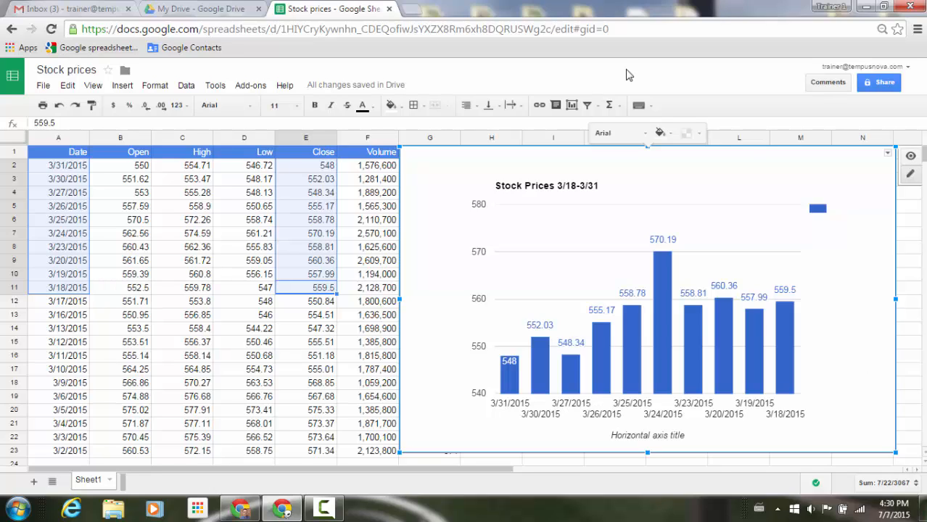
pyautogui.click(628, 75)
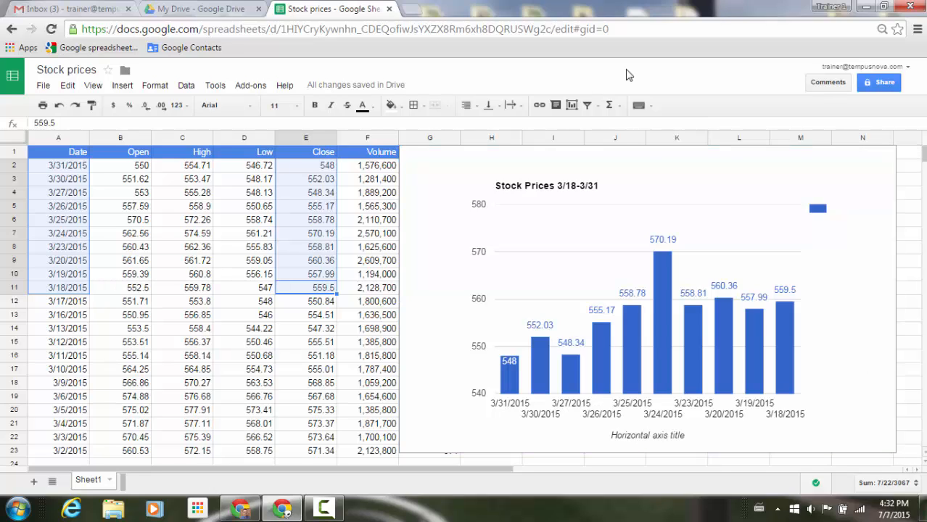
# Step: Delete the Stock Prices 3/18-3/31 chart from the sheet
pyautogui.click(882, 171)
pyautogui.click(887, 155)
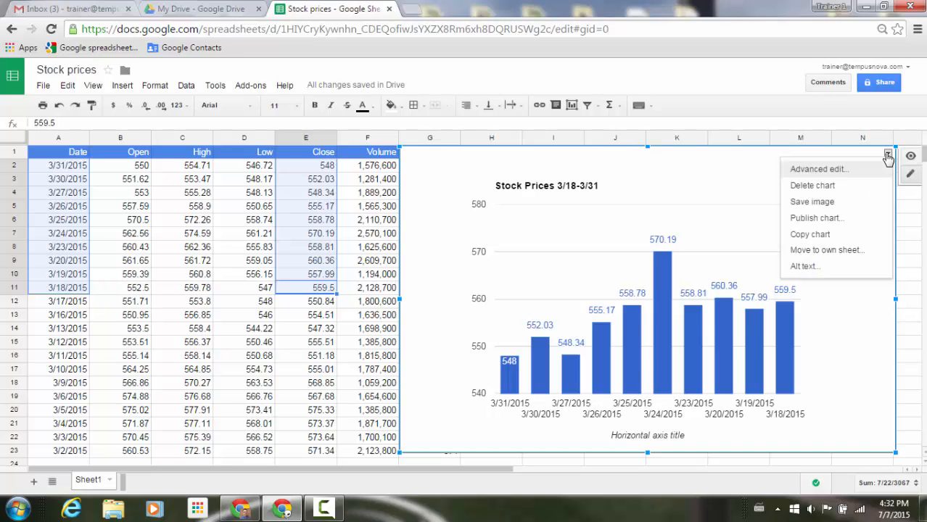
pyautogui.click(843, 185)
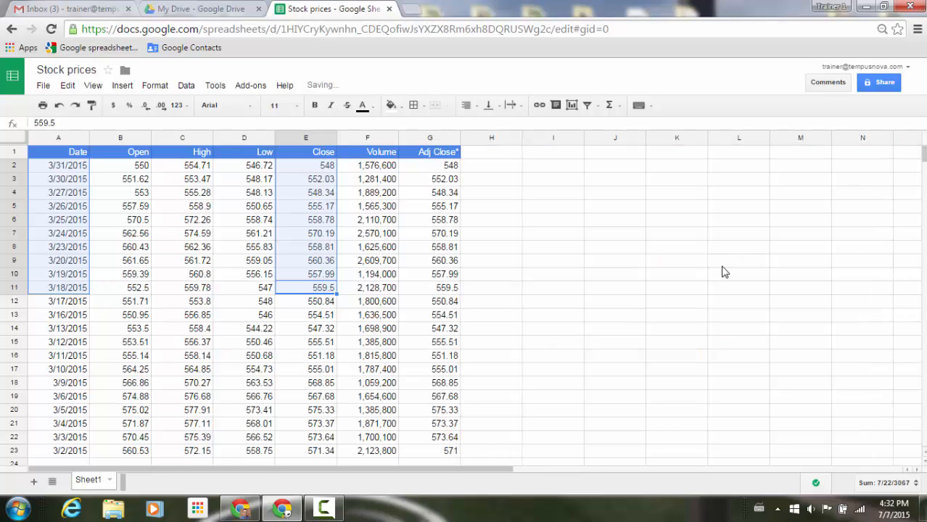